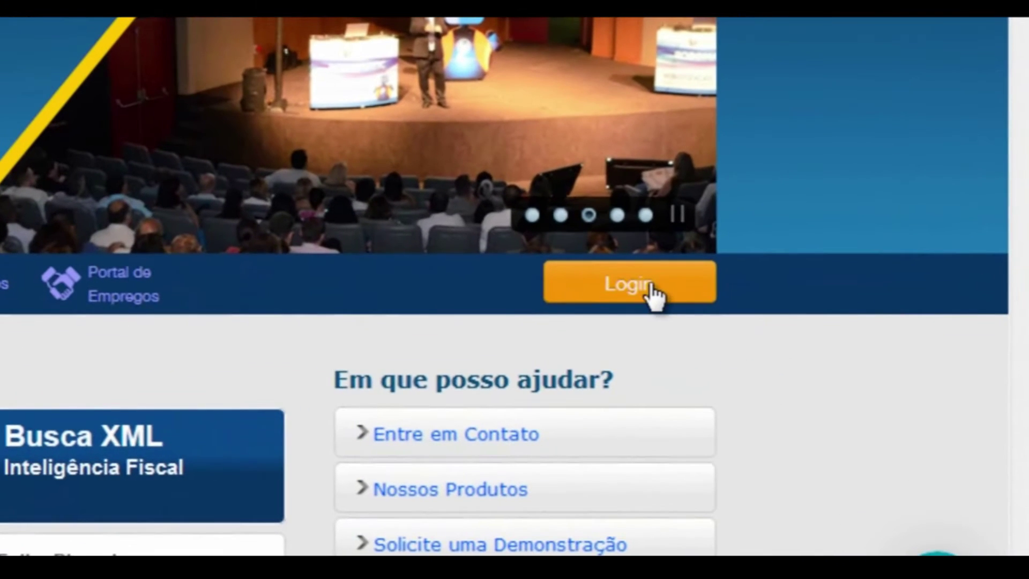
- Sign in through the Login Antigo tab with the client code and password
click(655, 294)
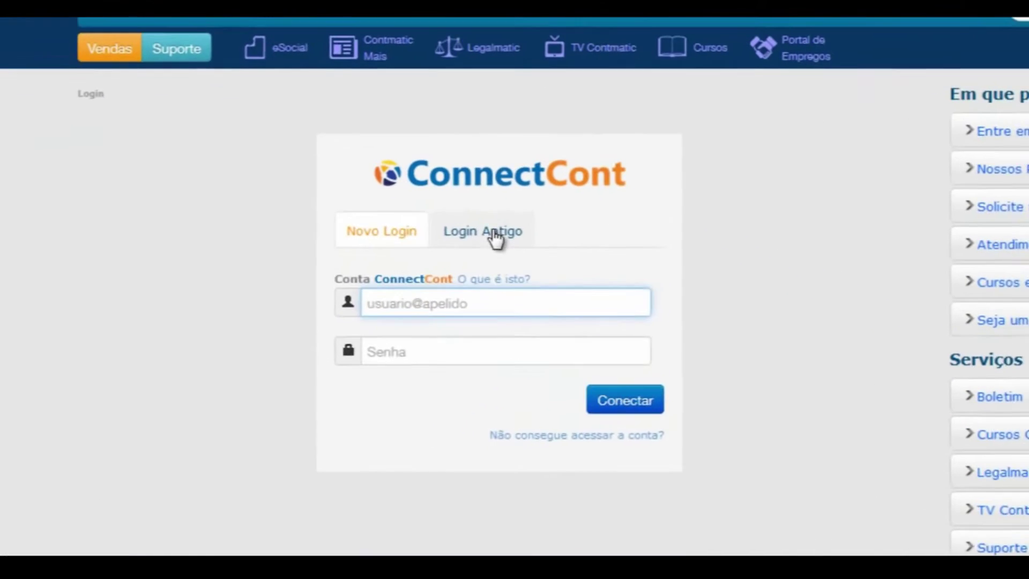
click(495, 239)
click(522, 284)
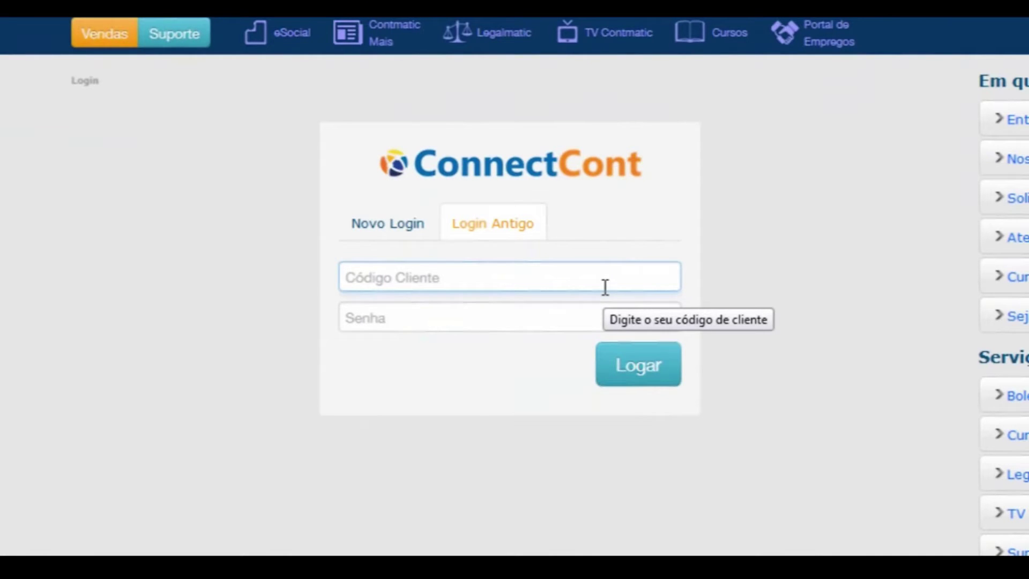
text(12345)
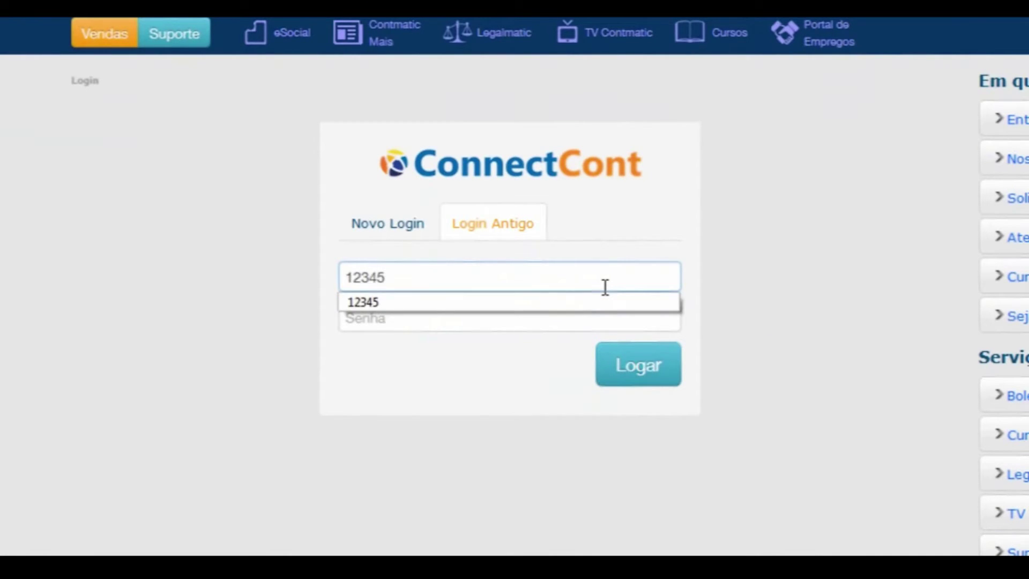
click(519, 328)
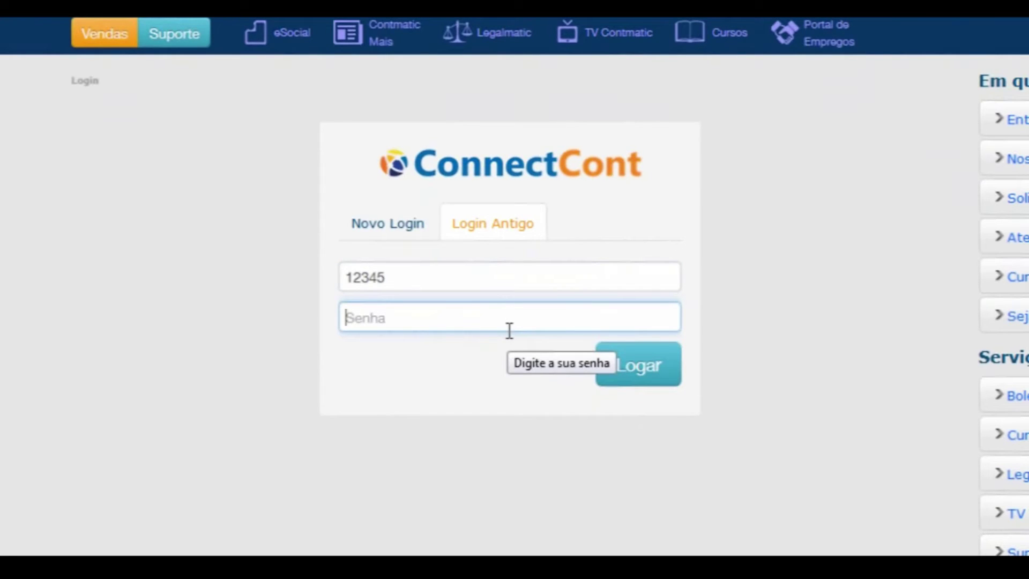
text(1234)
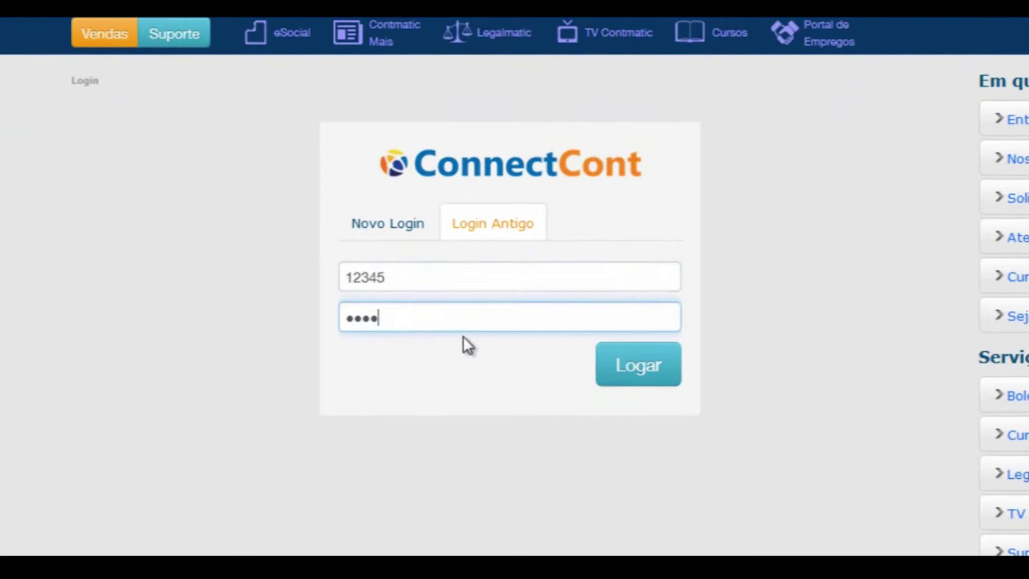
click(647, 373)
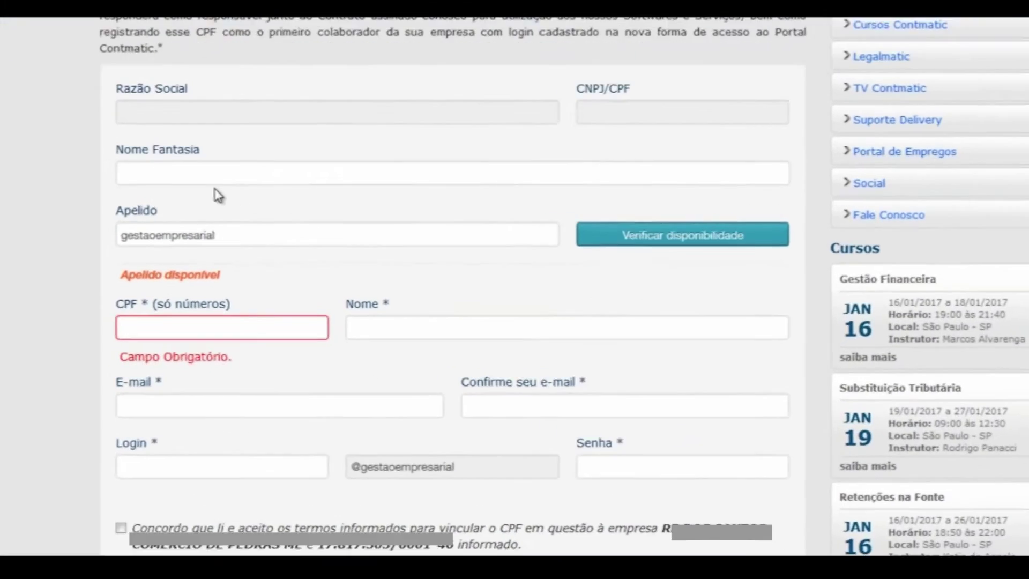
- Enter 'nome fantasia' as the trade name and verify the nickname's availability
click(223, 180)
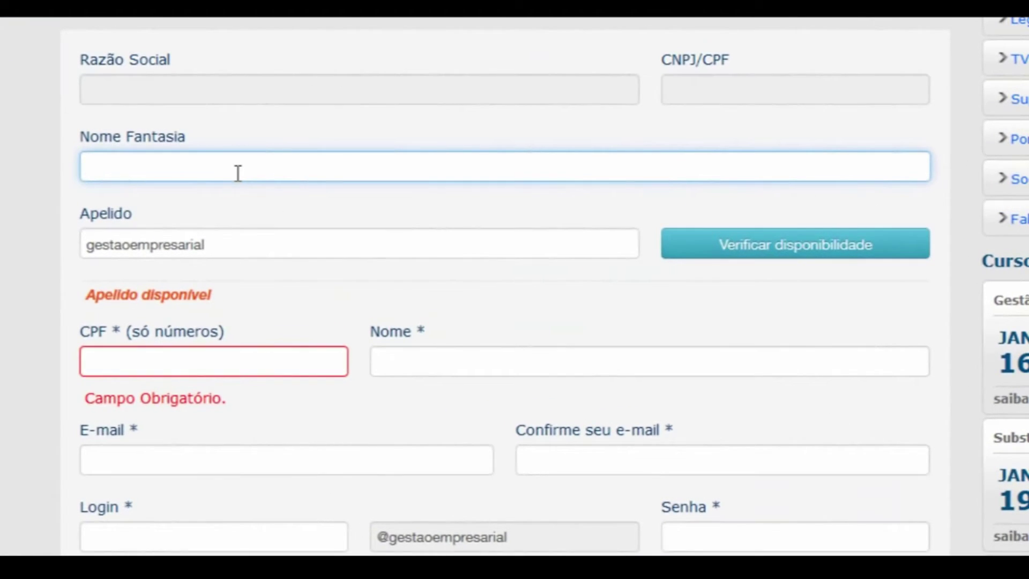
text(nome fantasia)
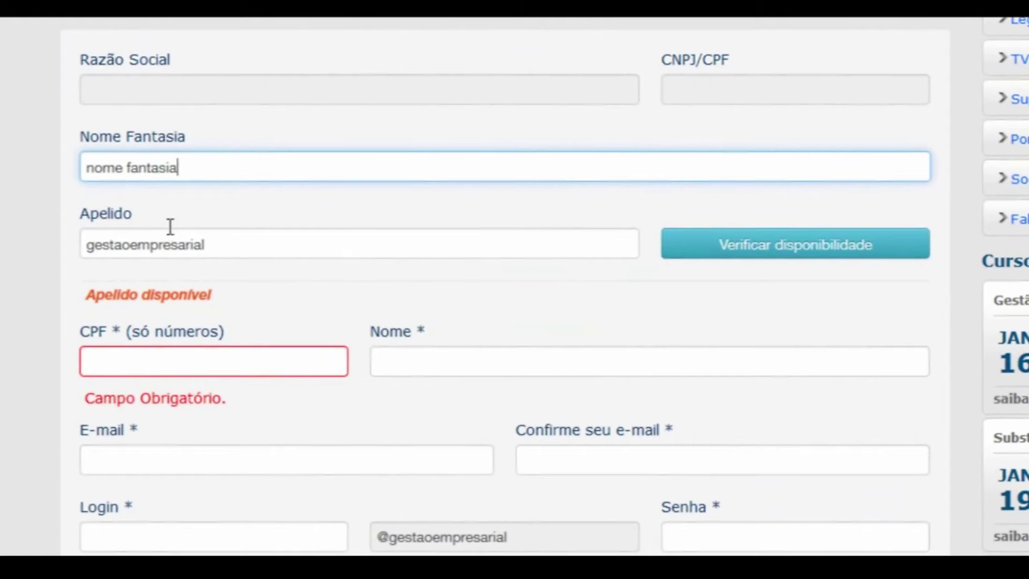
key(Tab)
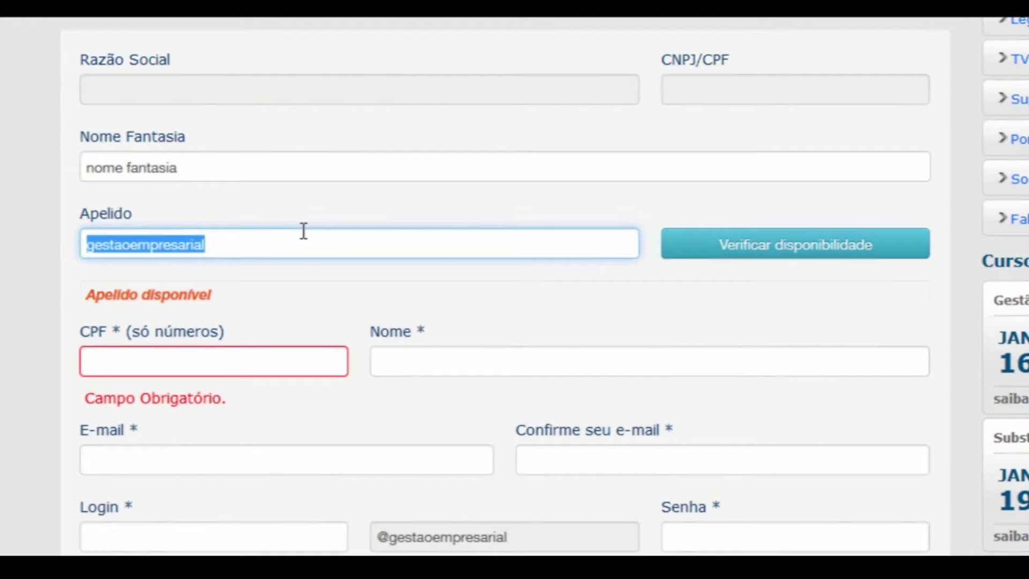
click(792, 259)
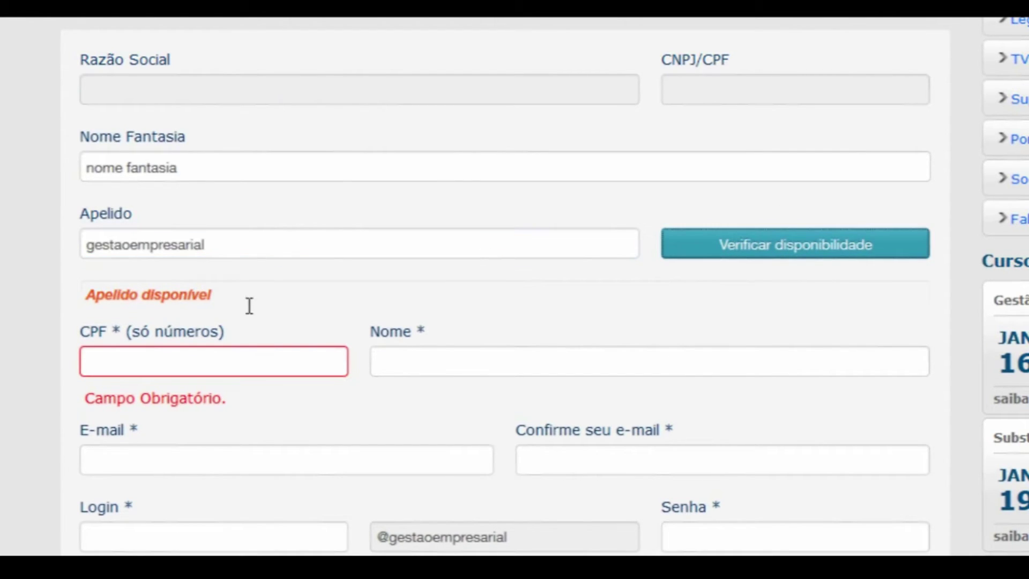
drag(84, 294, 280, 302)
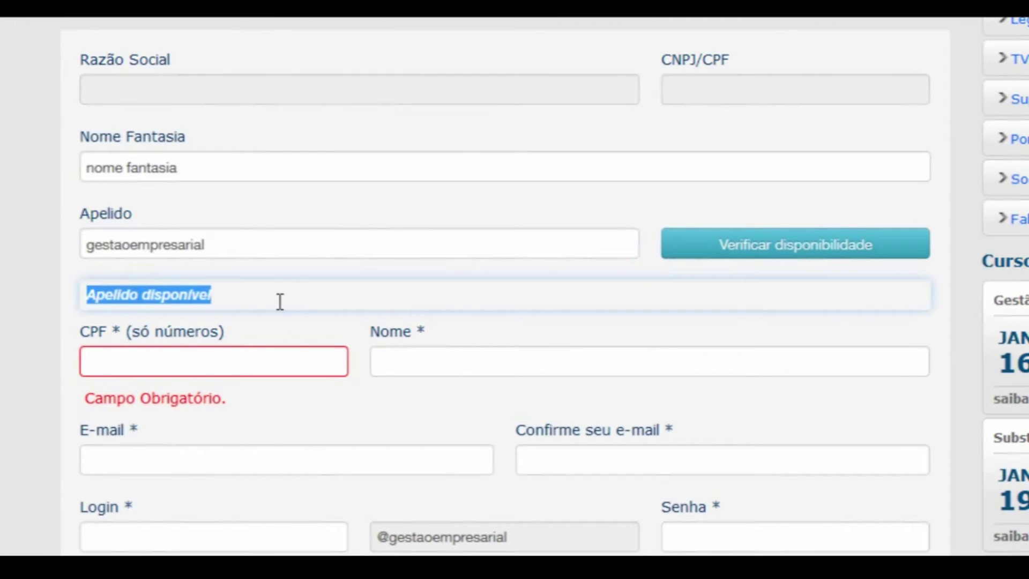
- Move through the CPF, Nome and E-mail fields of the registration form
click(182, 354)
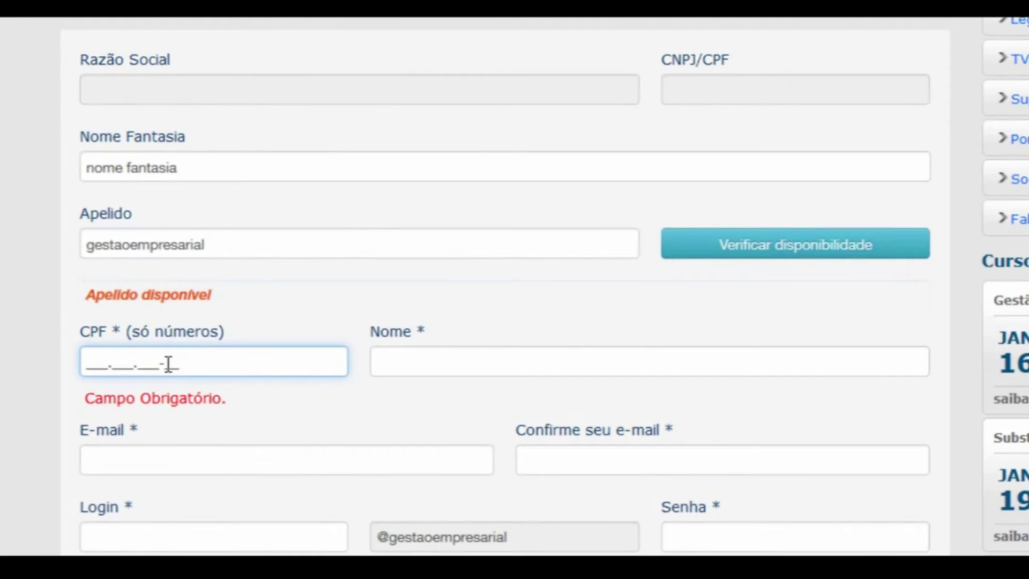
click(457, 361)
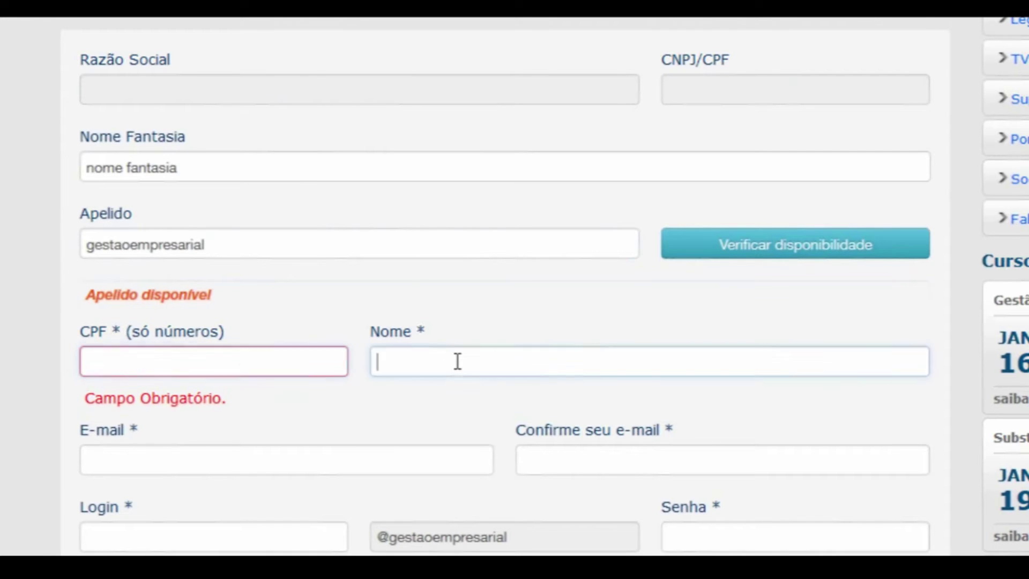
click(156, 456)
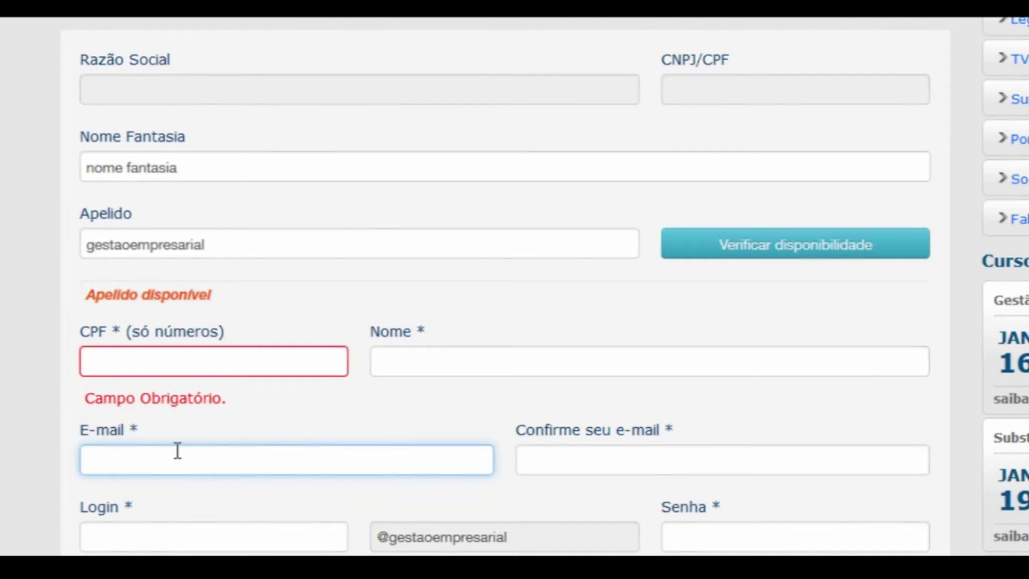
click(560, 475)
scroll(574, 457, down, 5)
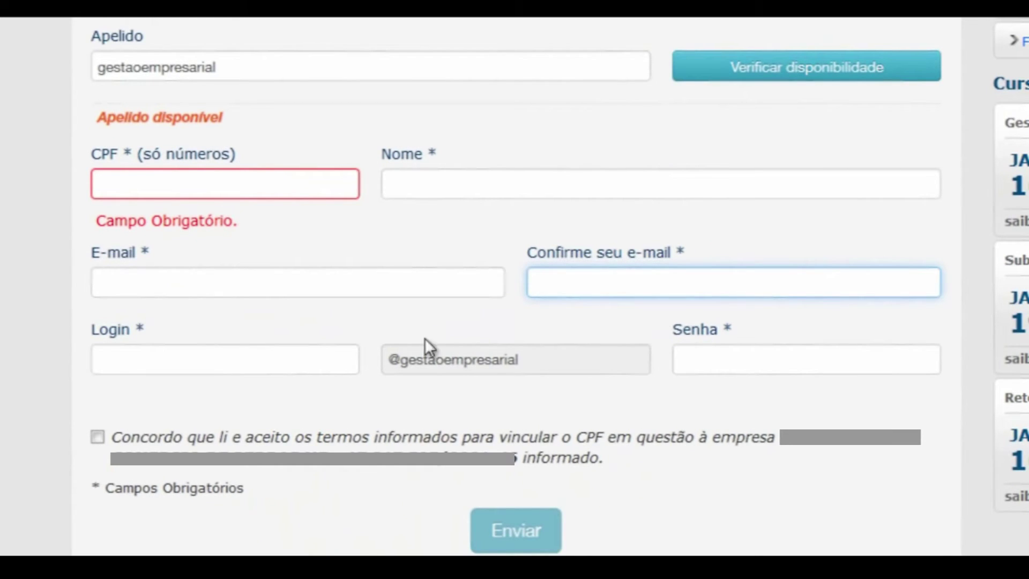
- Fill in the CPF number on the registration form
click(155, 362)
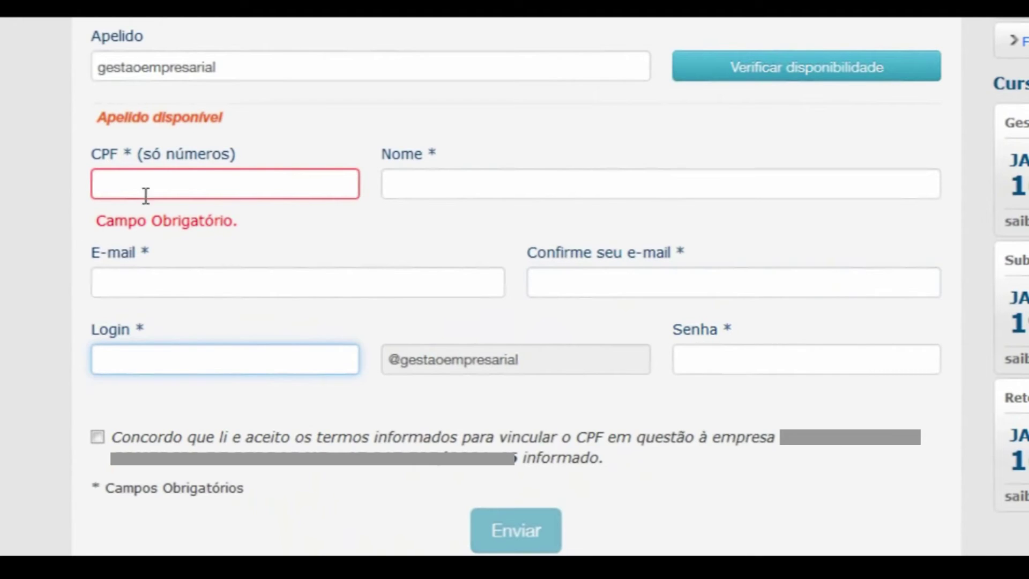
click(106, 180)
text(123.456.789-09)
key(Tab)
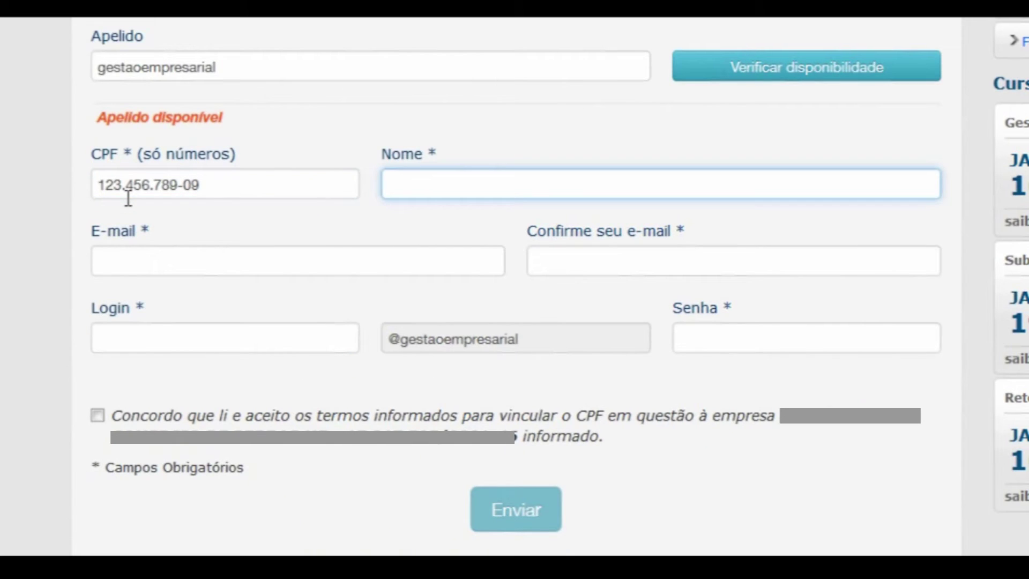
- Enter the login without accented characters and accept the CPF-linking terms
click(173, 336)
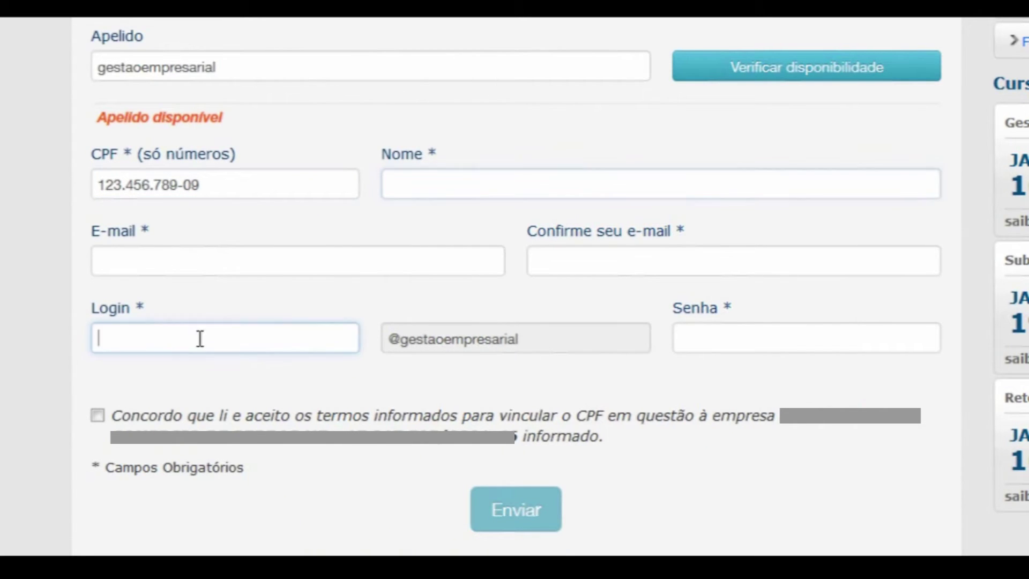
text(gest)
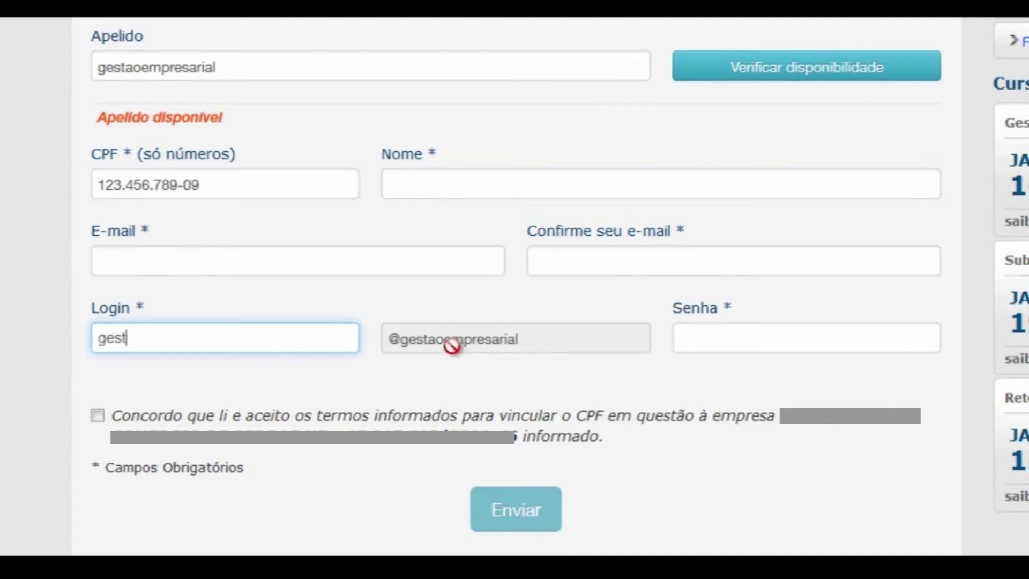
text(ão)
key(Tab)
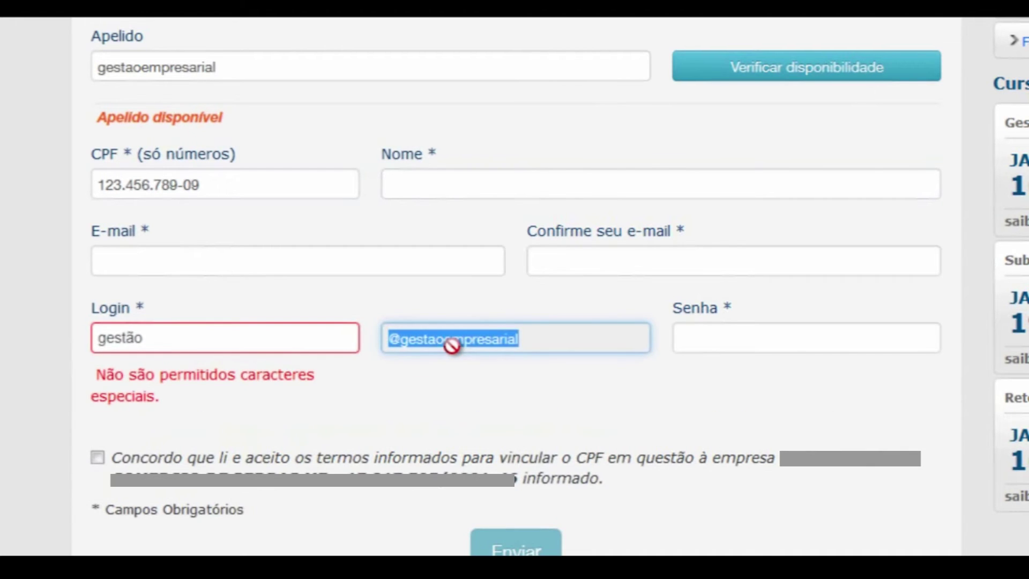
key(shift+Tab)
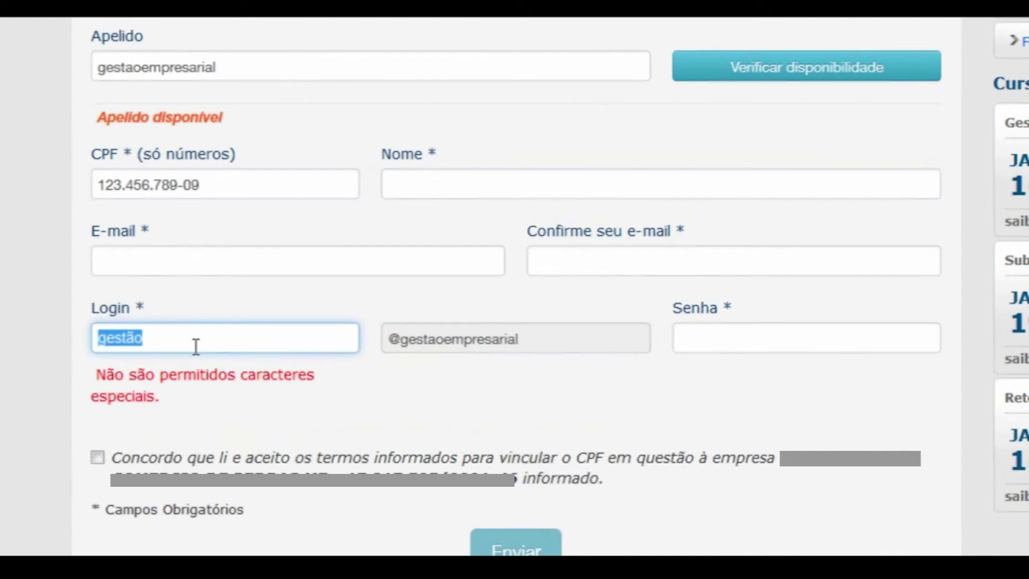
click(182, 351)
key(BackSpace)
key(BackSpace)
text(a)
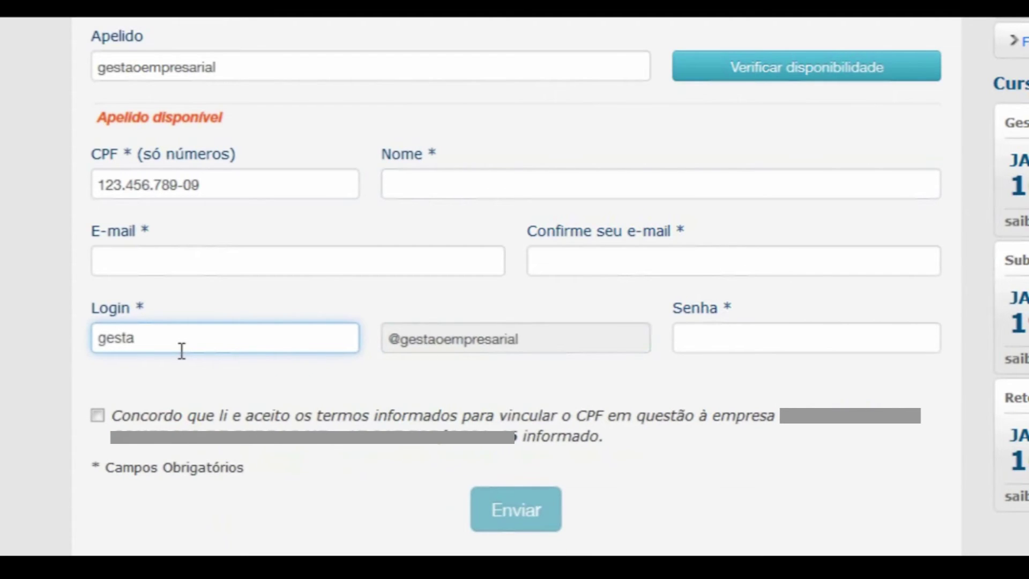
text(o)
click(742, 339)
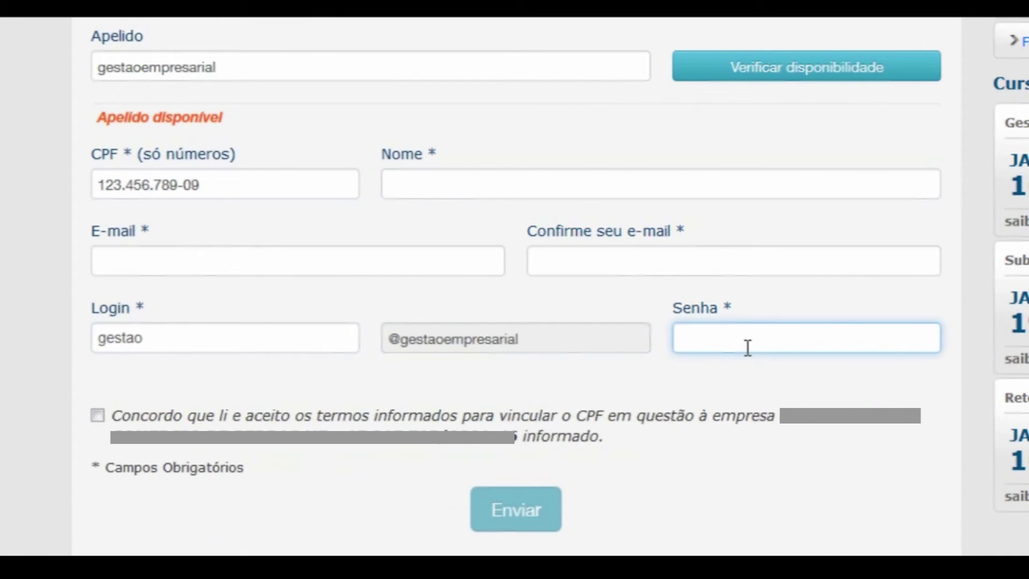
click(97, 416)
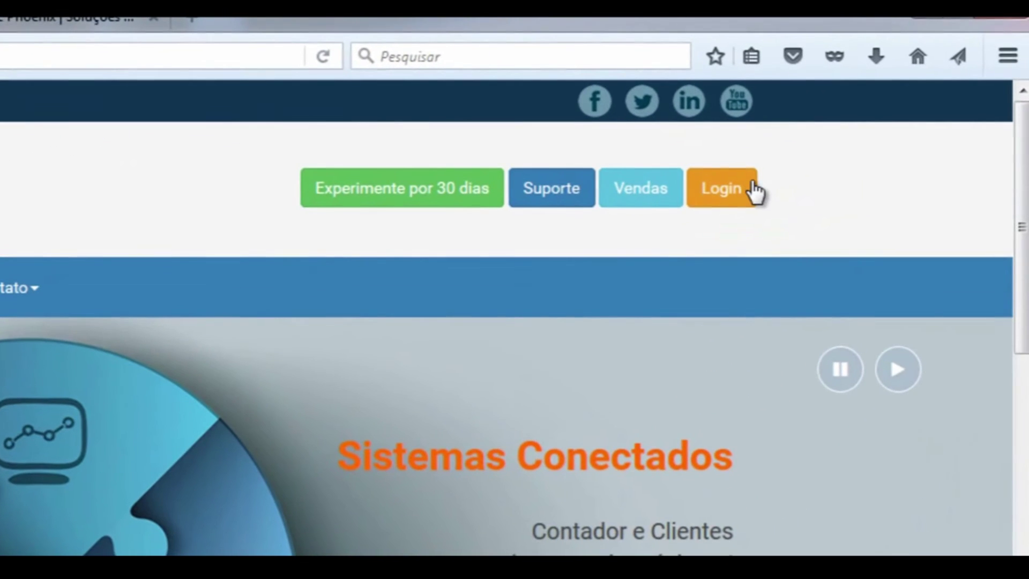
- Go to the Gestão Empresarial login page and open Primeiro acesso
click(743, 199)
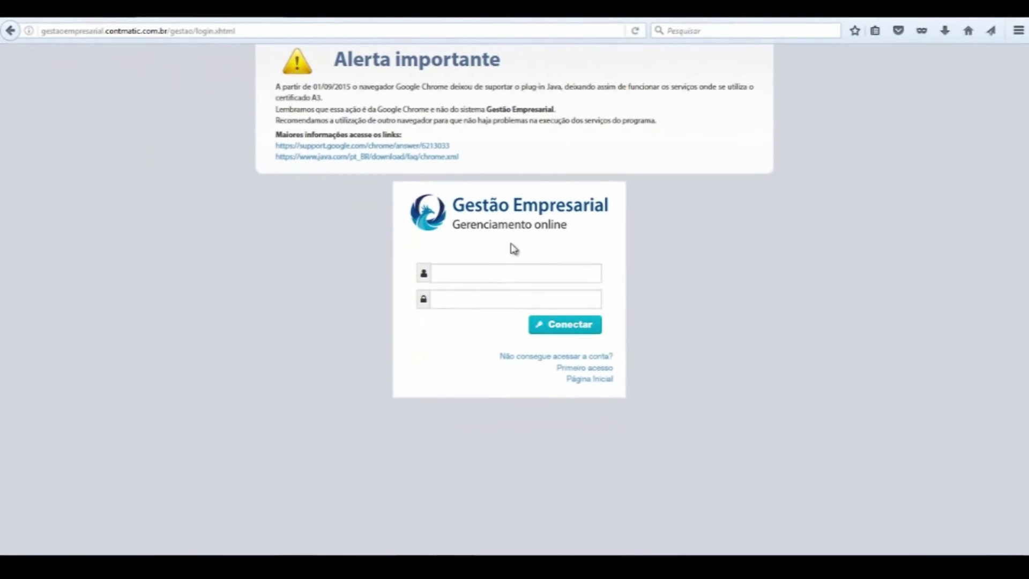
click(485, 272)
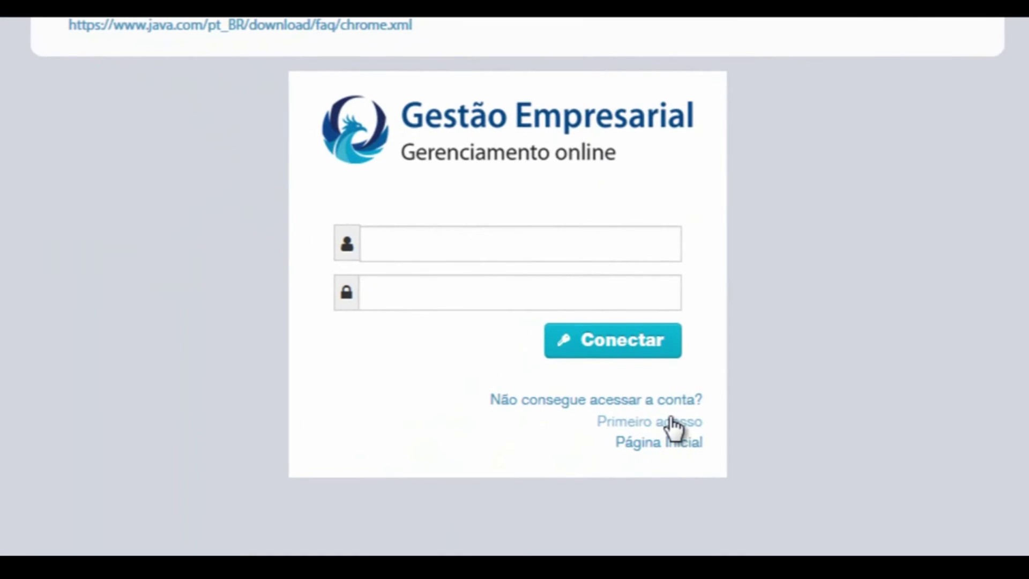
click(595, 374)
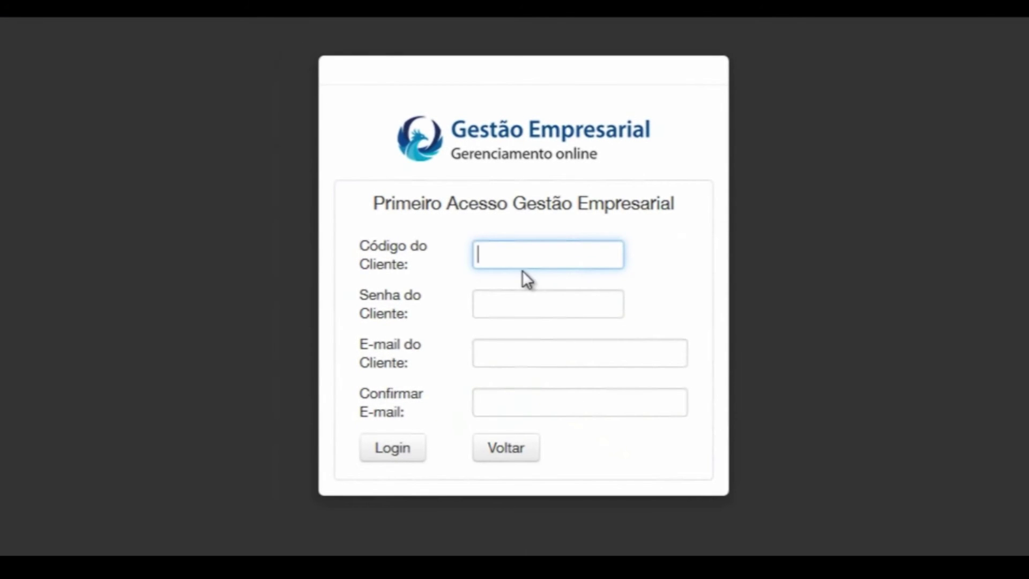
- Fill in the client code and password, then move between the e-mail fields
text(123456)
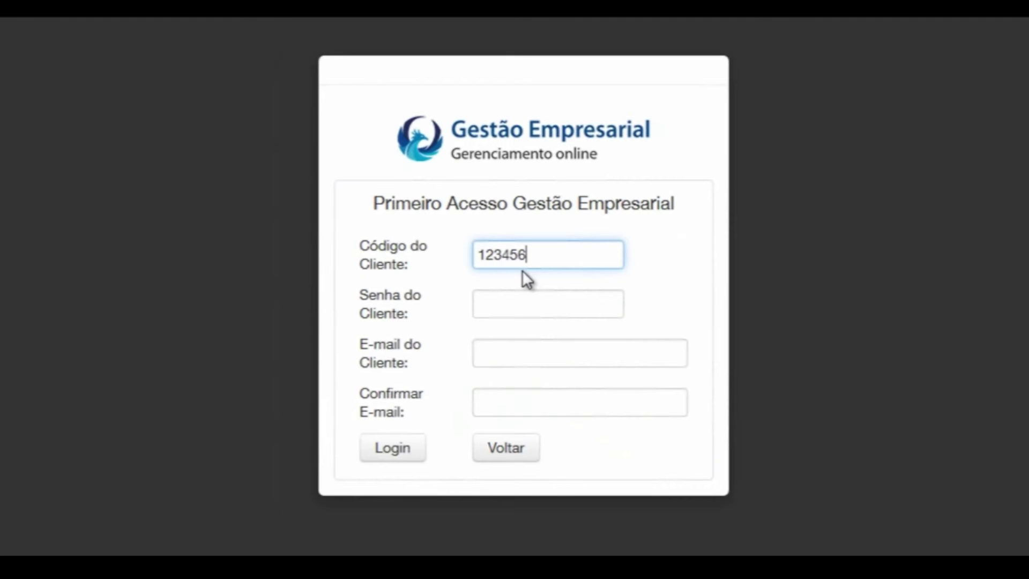
click(530, 304)
text(••)
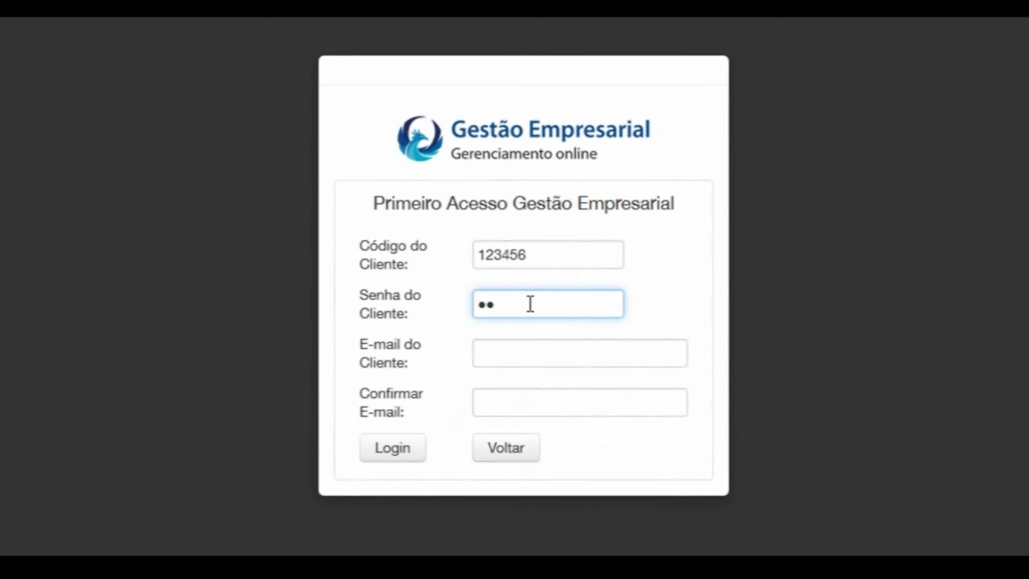
text(••)
click(537, 349)
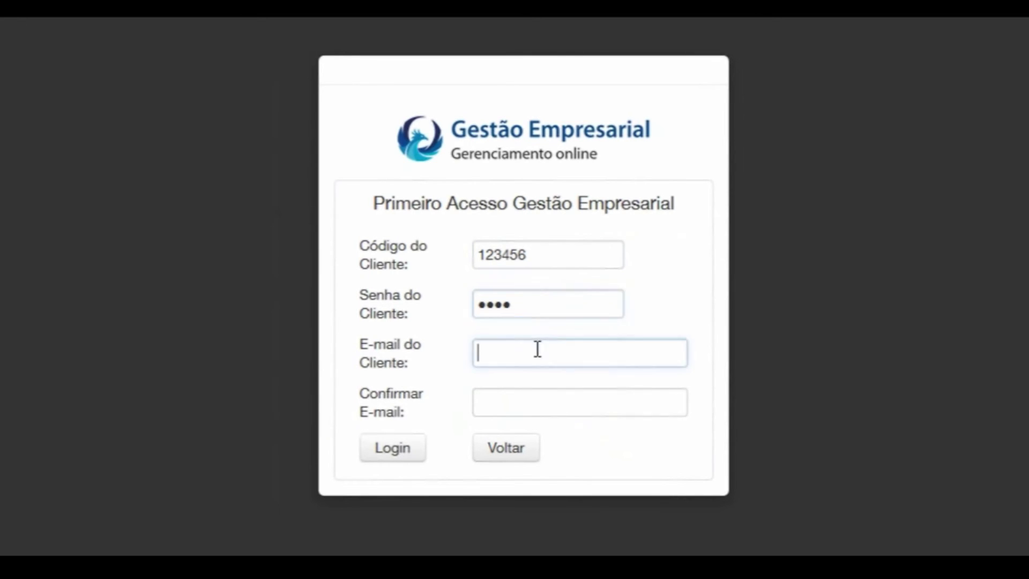
click(554, 408)
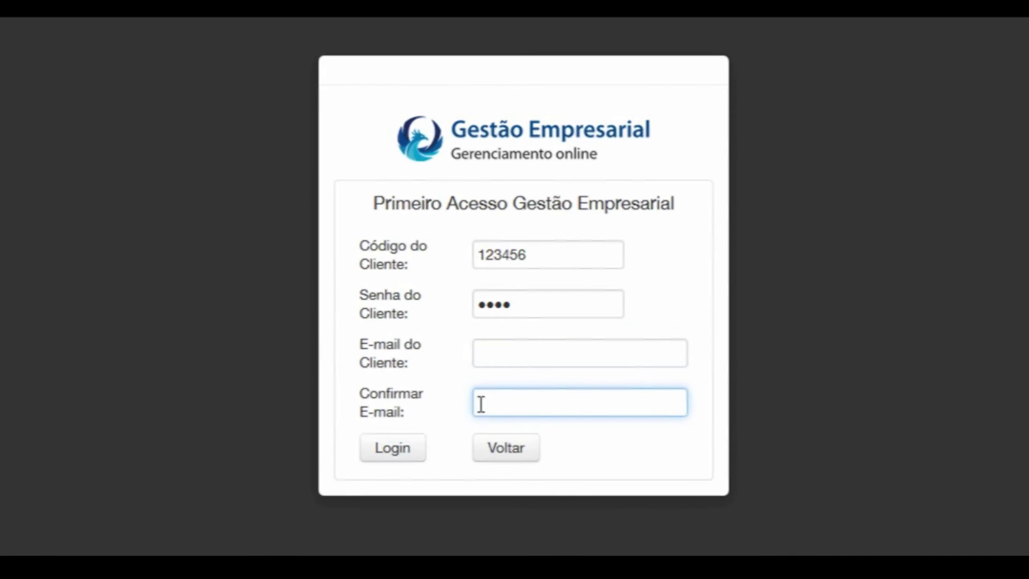
click(539, 358)
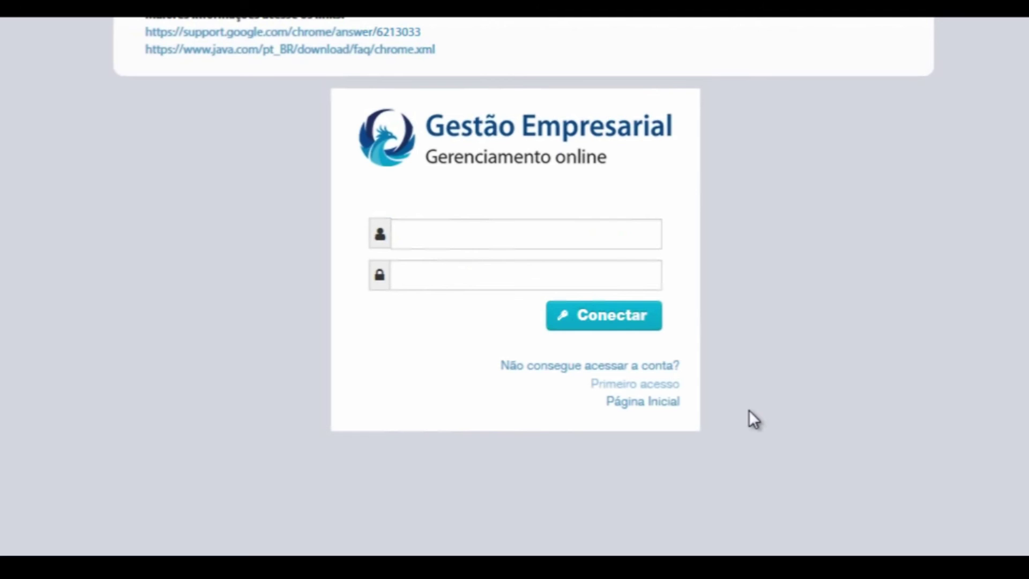
click(543, 369)
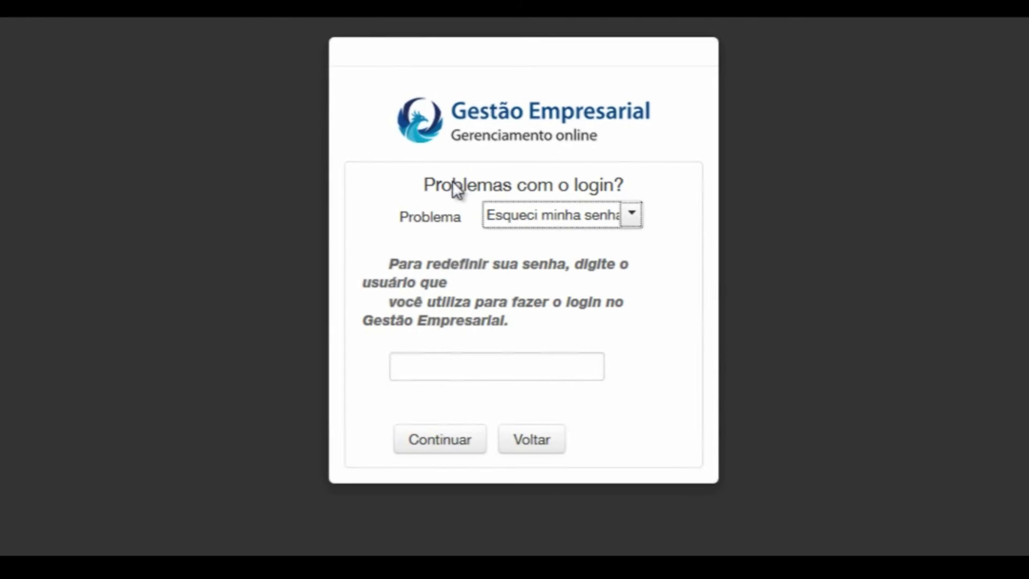
click(572, 221)
click(562, 256)
click(463, 371)
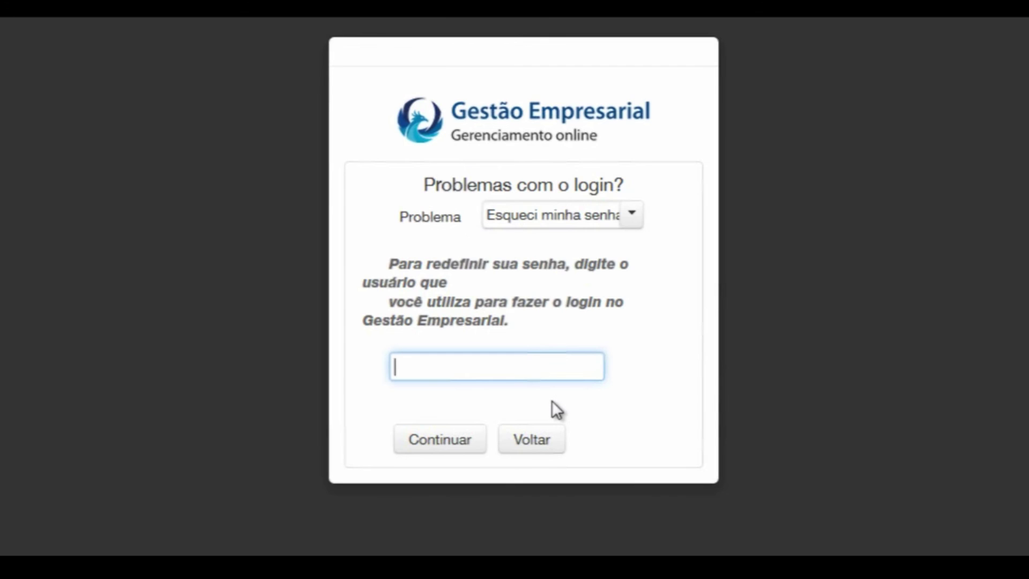
text(123456789)
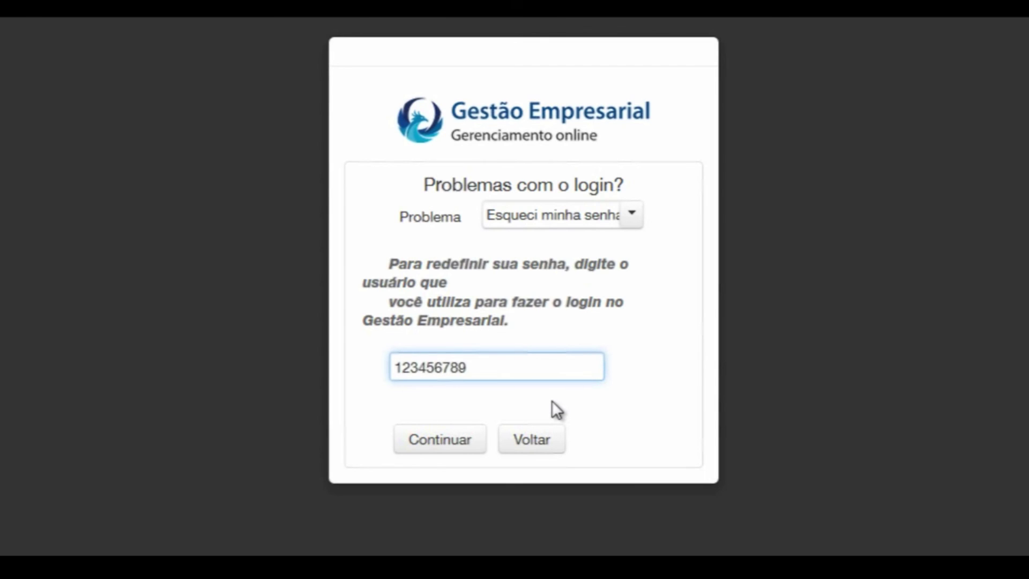
key(BackSpace)
text(000195)
click(550, 445)
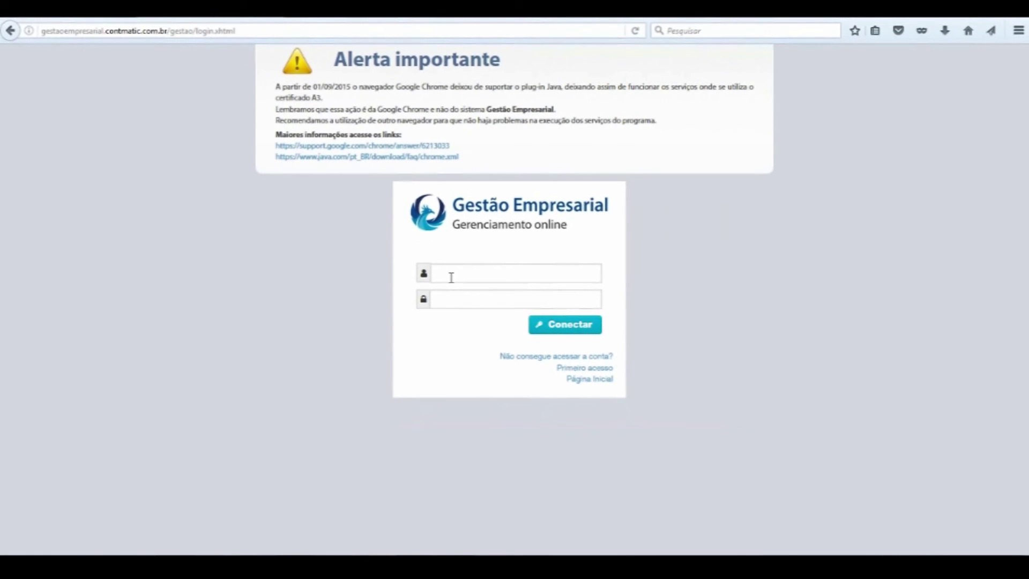
- Log in with the saved username and password, then enter the Comercial nbn company
click(450, 279)
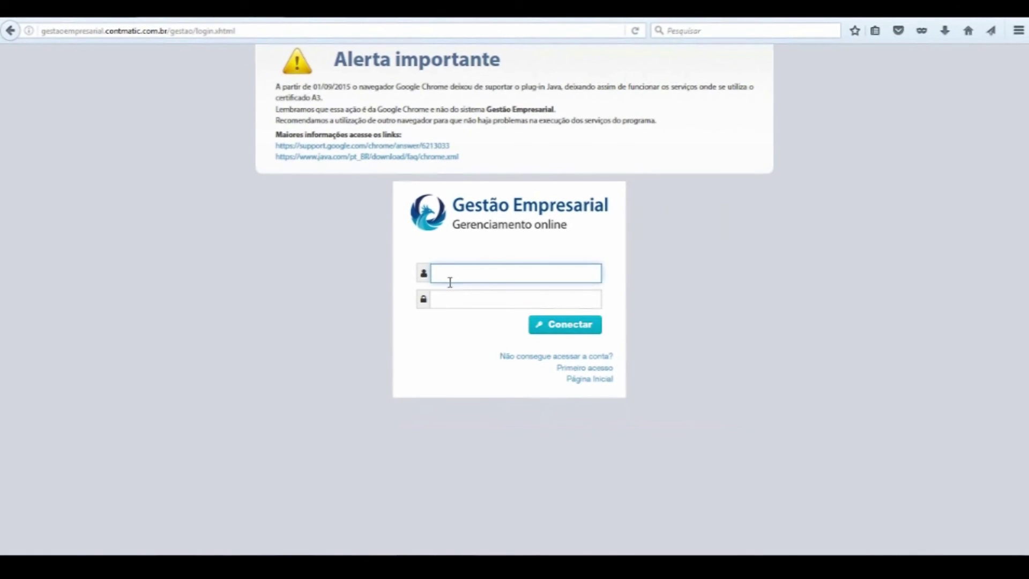
text(12)
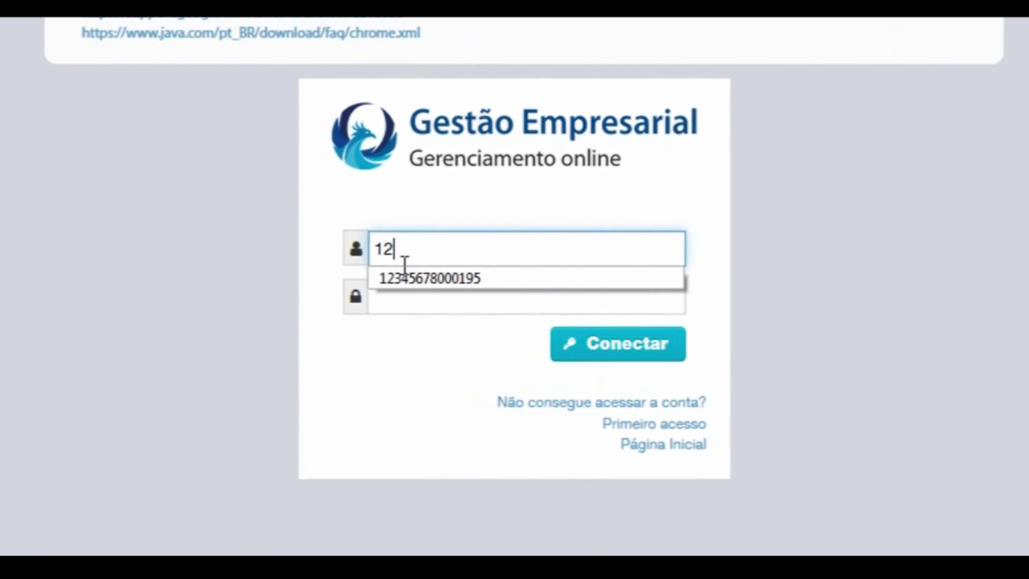
click(418, 278)
click(428, 298)
text(1234)
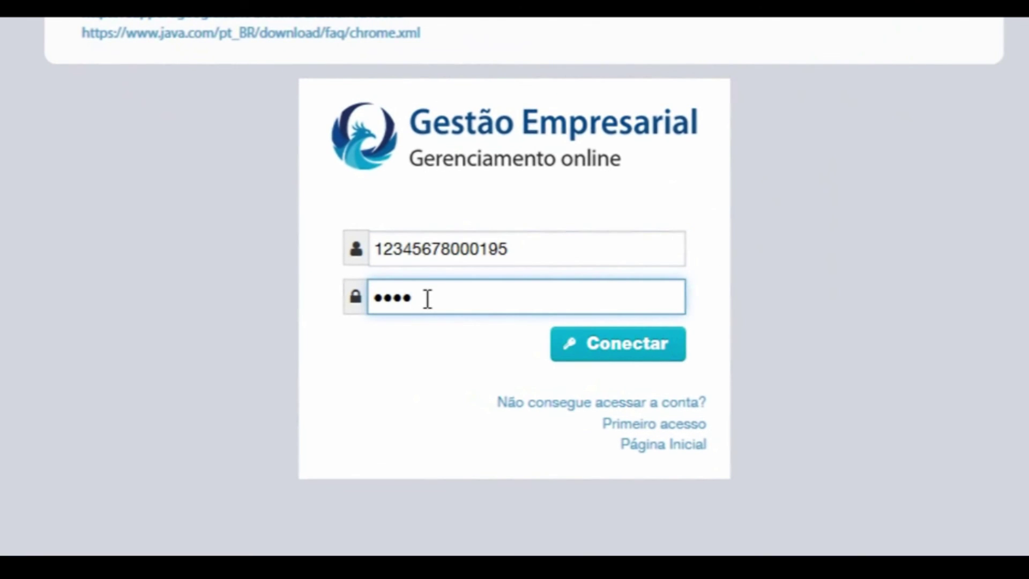
click(643, 351)
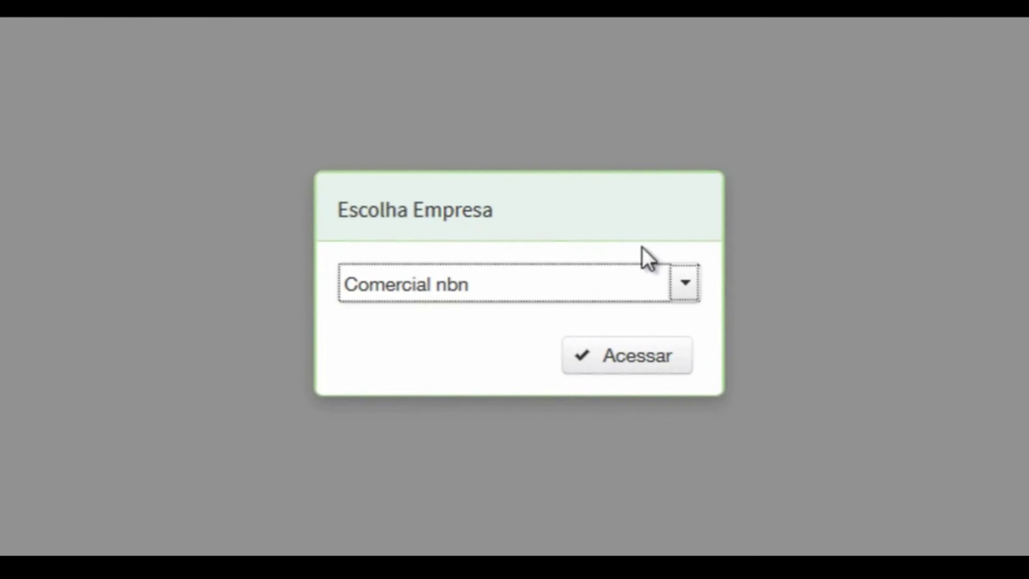
click(631, 358)
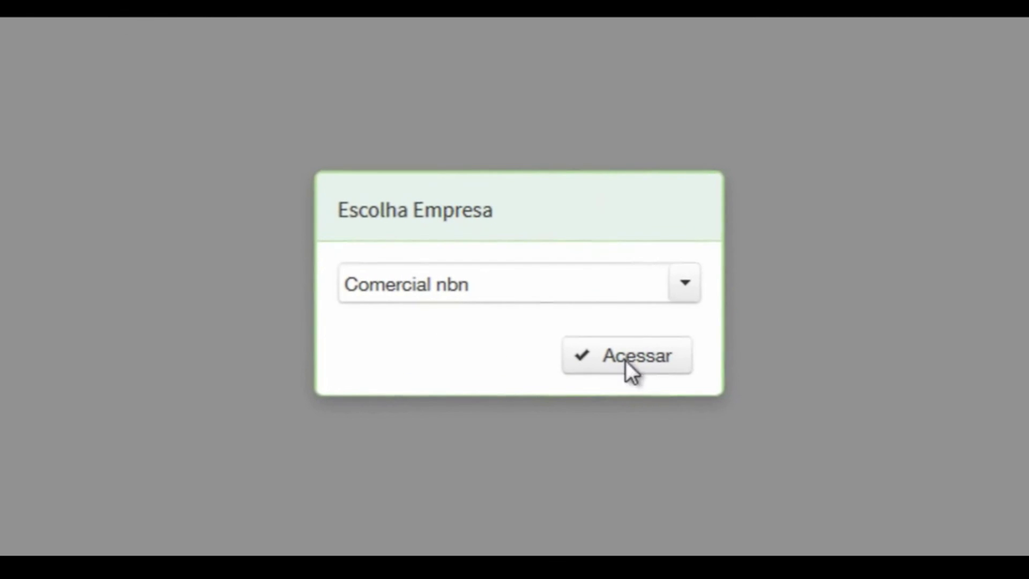